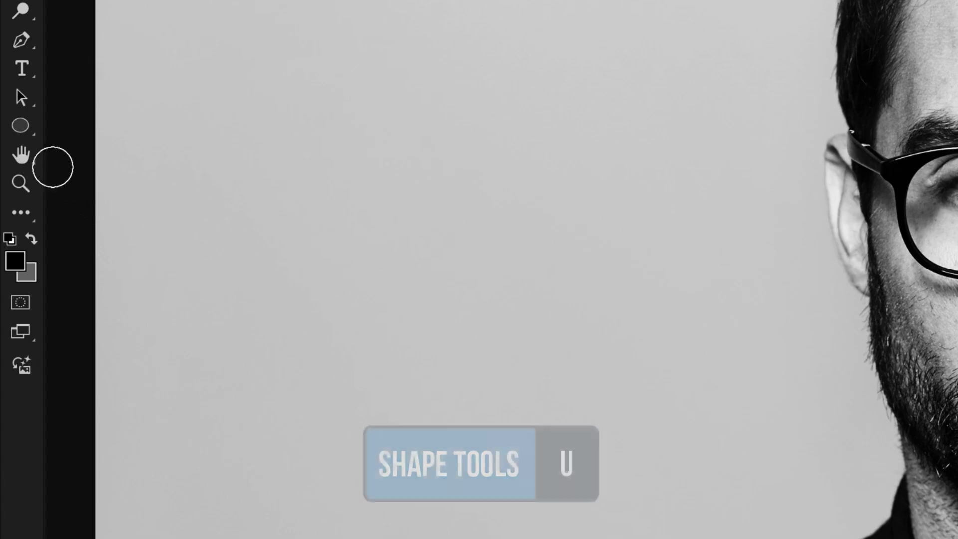
Draw a 2626 × 2626 px white circle with no stroke over the man's face, creating Ellipse 1
{"action": "left_click", "coordinate": [26, 125]}
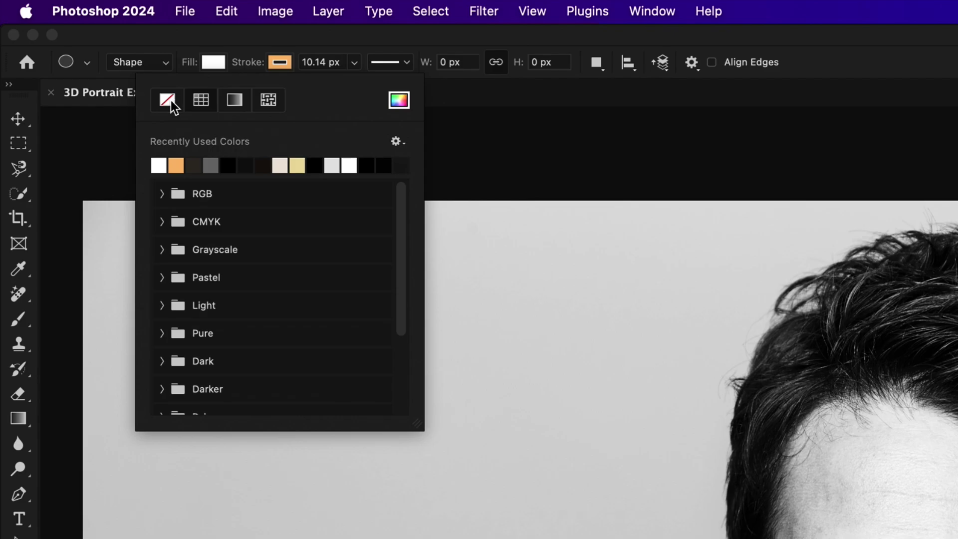
{"action": "left_click", "coordinate": [286, 61]}
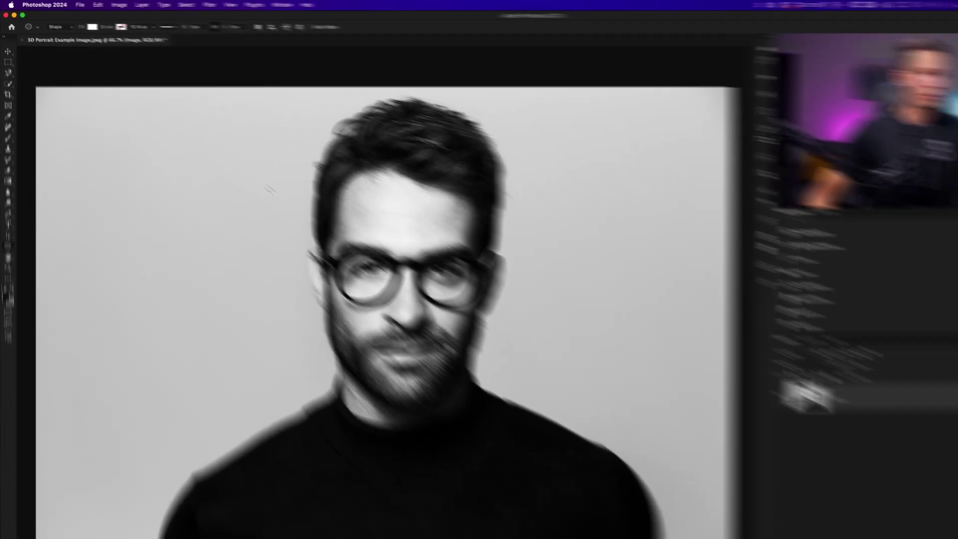
{"action": "mouse_move", "coordinate": [165, 87]}
{"action": "left_mouse_down"}
{"action": "mouse_move", "coordinate": [390, 315]}
{"action": "mouse_move", "coordinate": [364, 296]}
{"action": "mouse_move", "coordinate": [377, 319]}
{"action": "mouse_move", "coordinate": [516, 442]}
{"action": "left_mouse_up"}
{"action": "key", "text": "space"}
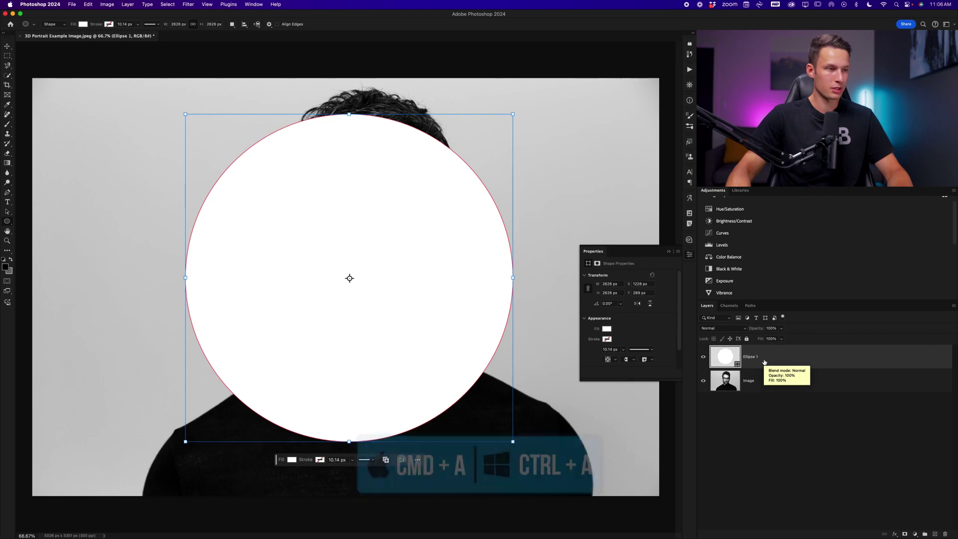
Align the Ellipse 1 circle to the horizontal and vertical centres of the whole canvas
{"action": "key", "text": "super+a"}
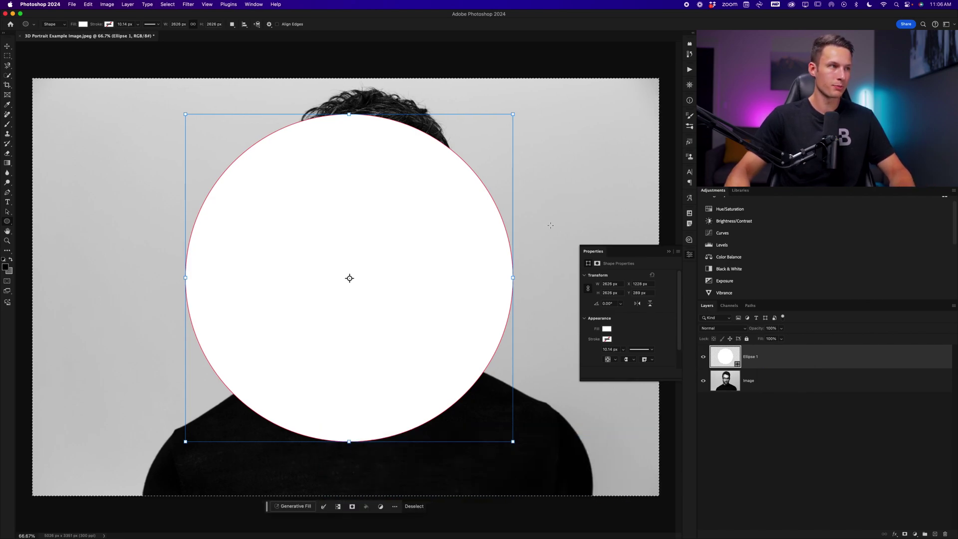
{"action": "key", "text": "v"}
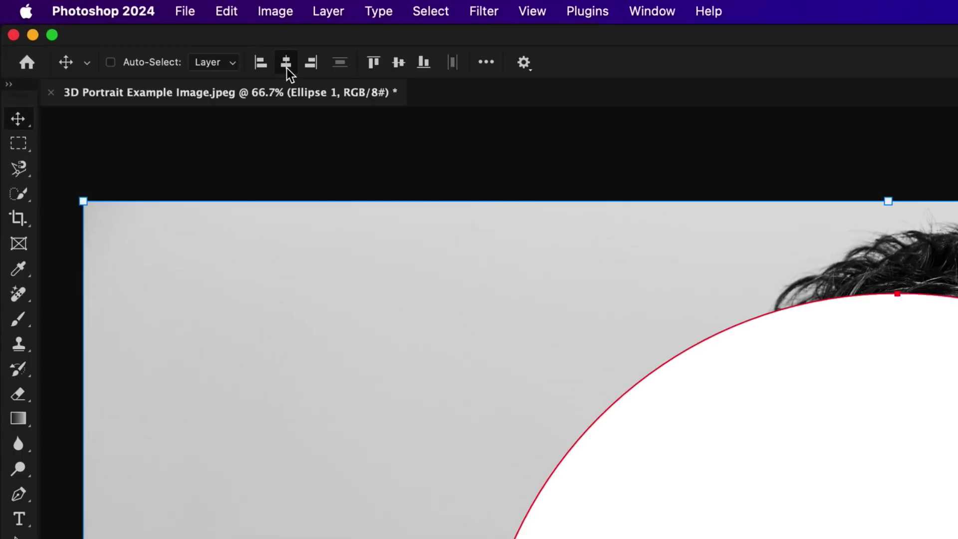
{"action": "left_click", "coordinate": [112, 26]}
{"action": "left_click", "coordinate": [399, 70]}
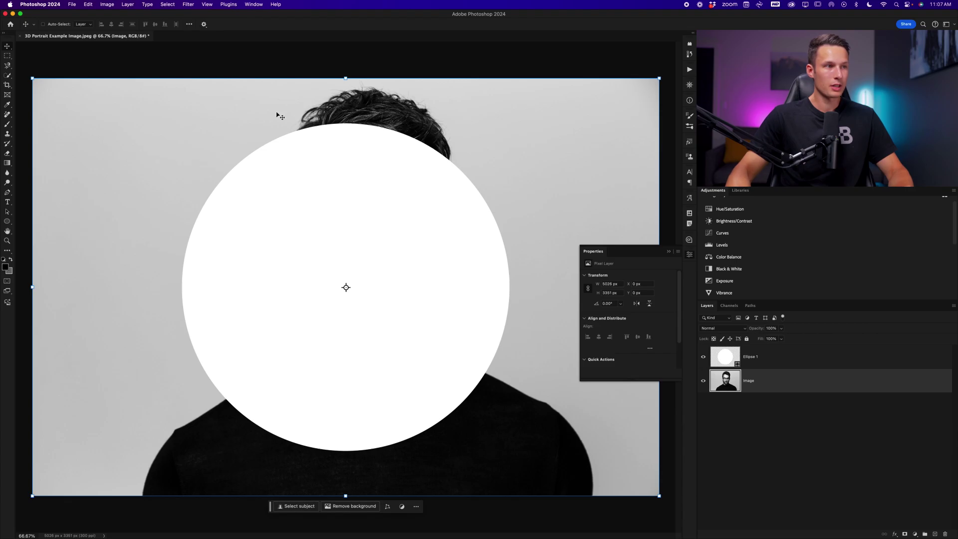
Lower the Ellipse 1 circle's opacity to 67%
{"action": "left_click", "coordinate": [767, 359]}
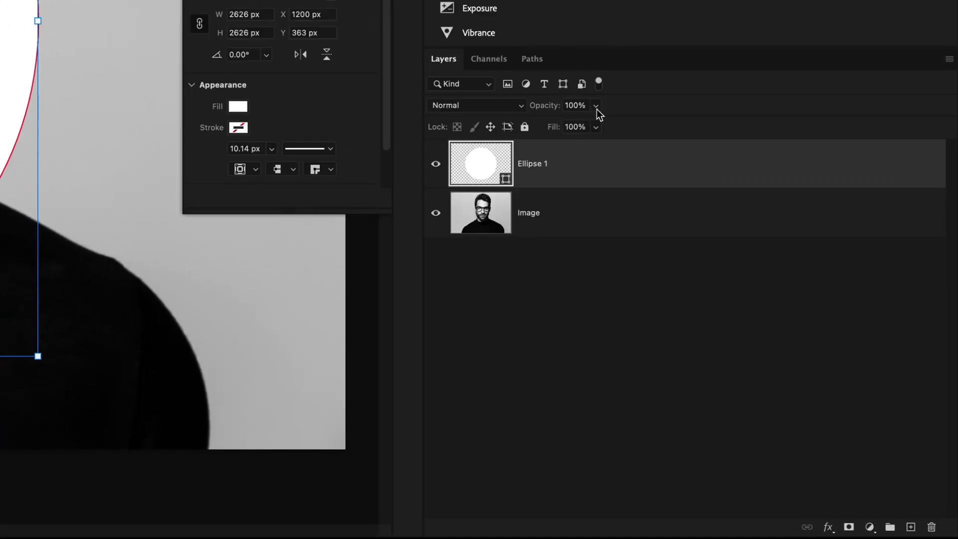
{"action": "left_click", "coordinate": [597, 107]}
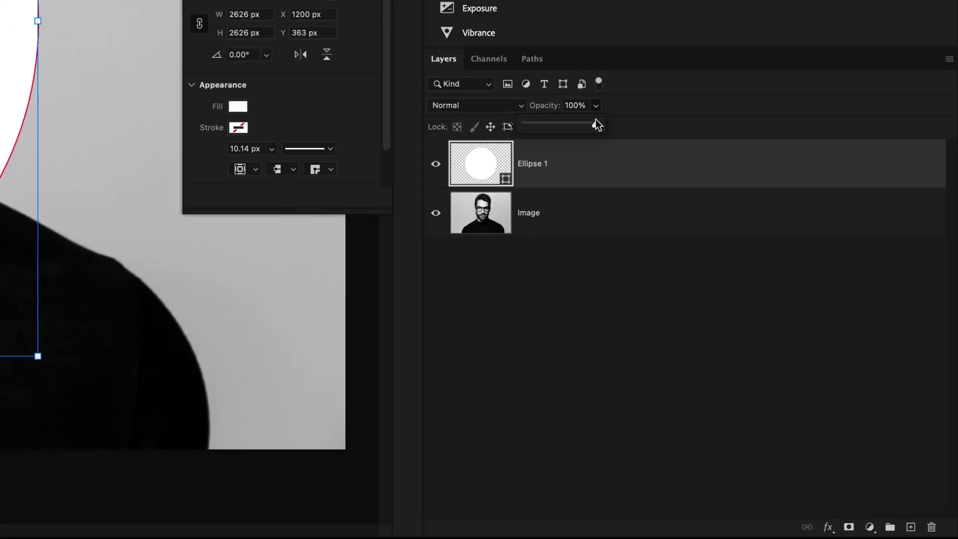
{"action": "left_click_drag", "start_coordinate": [580, 124], "coordinate": [573, 125]}
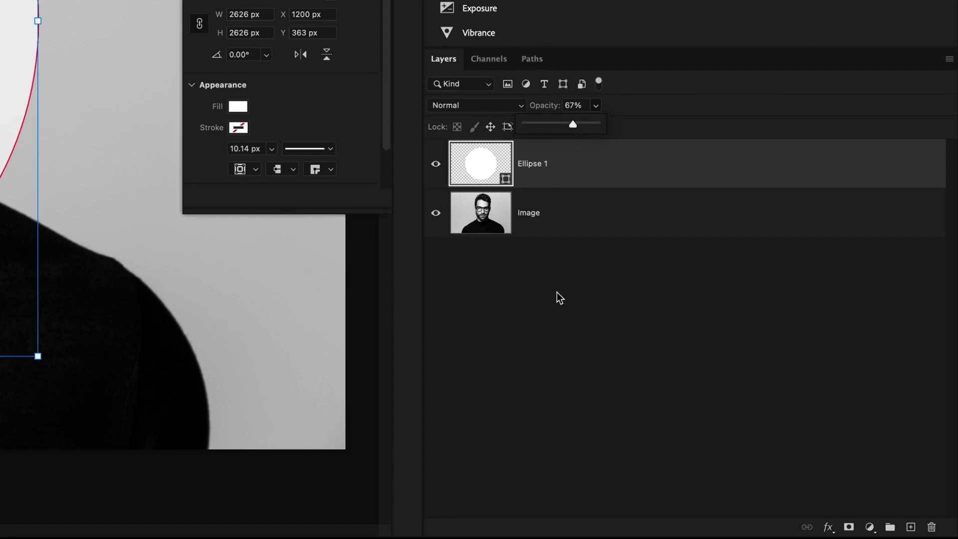
Move and enlarge the Image portrait to 4731 × 3154 px so the face fits the circle
{"action": "left_click", "coordinate": [560, 231]}
{"action": "key", "text": "v"}
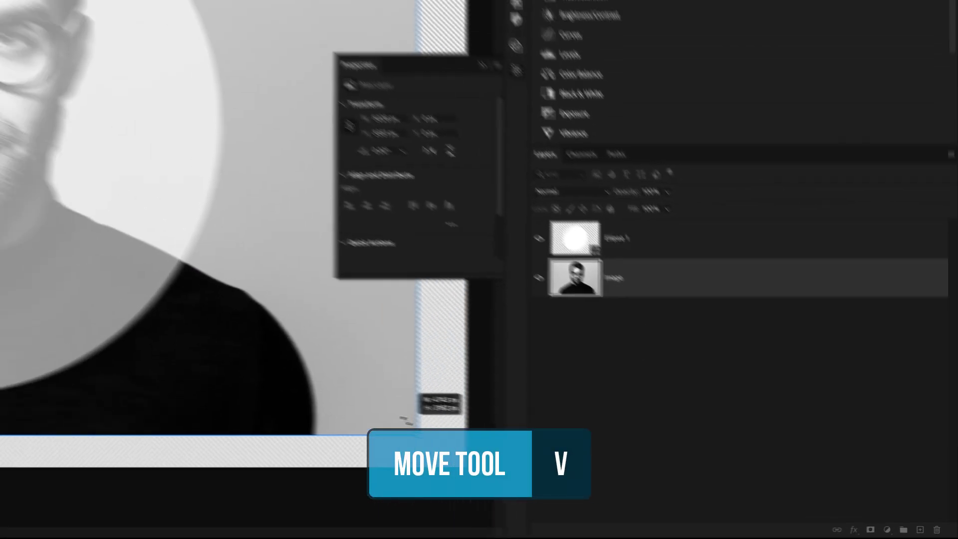
{"action": "left_click_drag", "start_coordinate": [402, 419], "coordinate": [365, 405]}
{"action": "left_click_drag", "start_coordinate": [272, 301], "coordinate": [289, 335]}
{"action": "left_click_drag", "start_coordinate": [553, 417], "coordinate": [555, 406]}
{"action": "left_click_drag", "start_coordinate": [608, 477], "coordinate": [595, 461]}
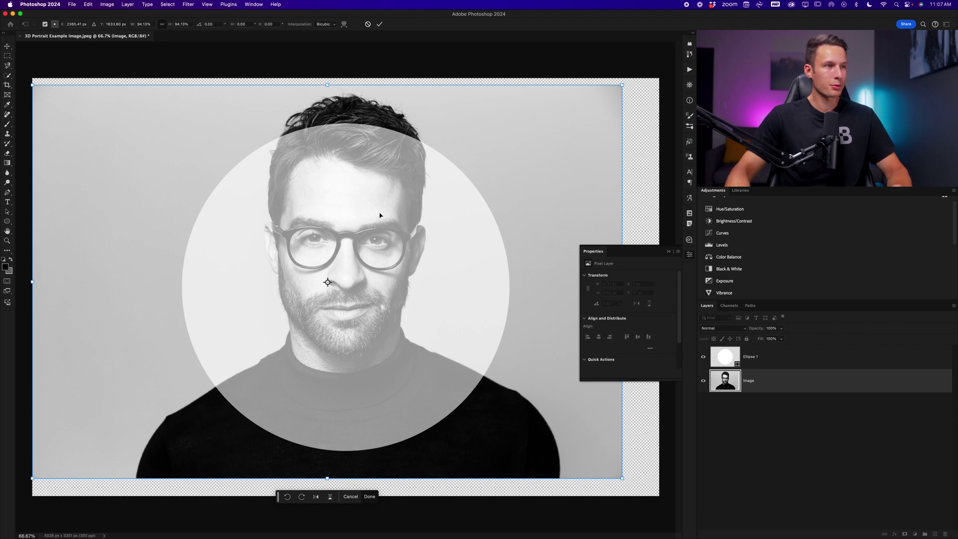
{"action": "left_click", "coordinate": [380, 24]}
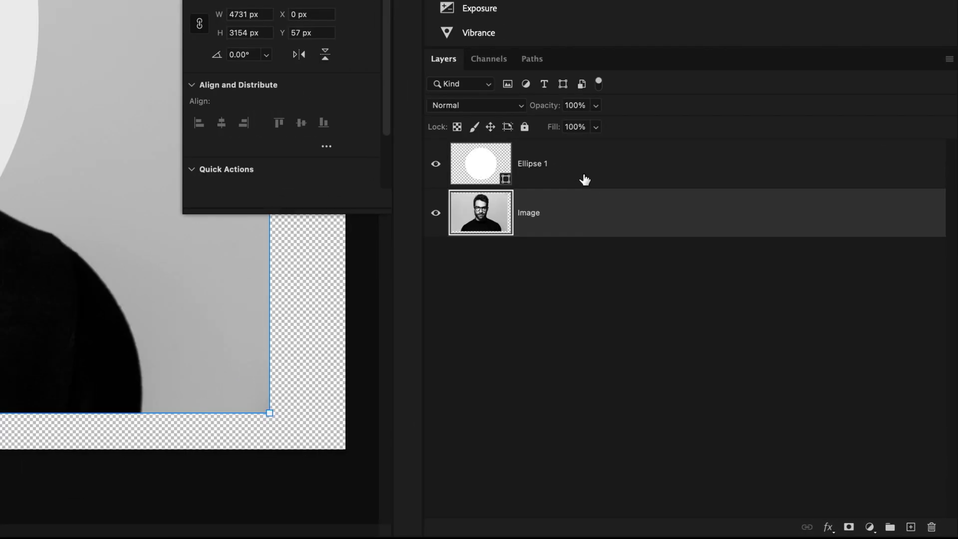
{"action": "left_click", "coordinate": [776, 364]}
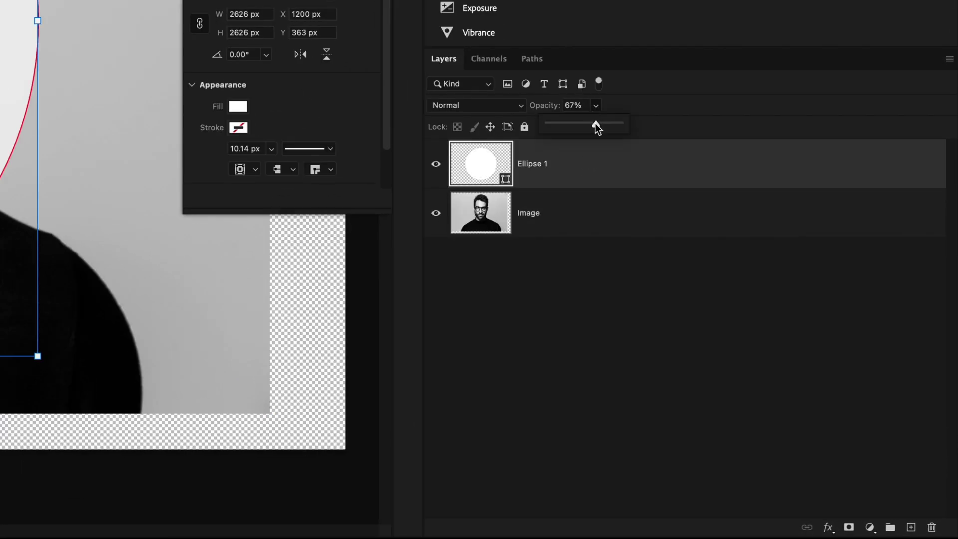
Move the Image layer above Ellipse 1 and make it a clipping mask of the circle
{"action": "left_click", "coordinate": [598, 215]}
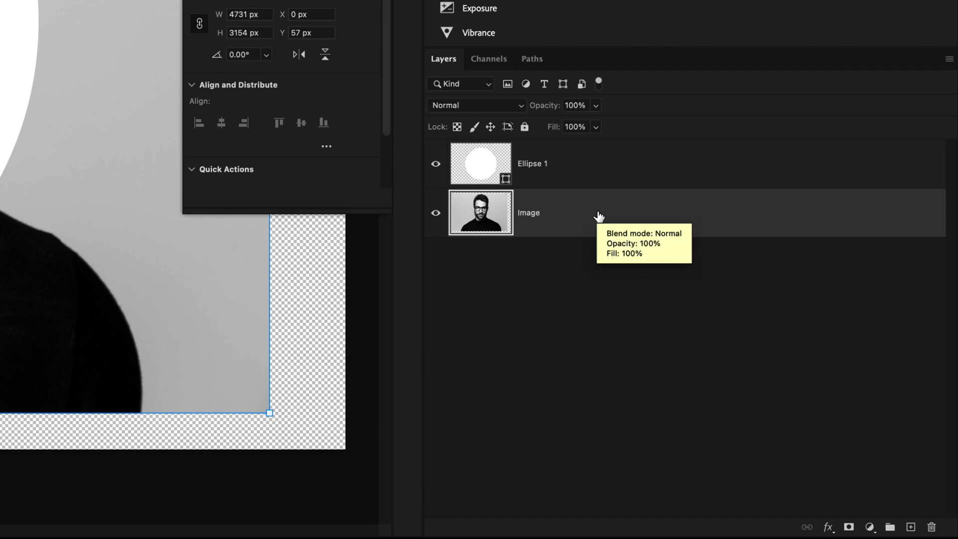
{"action": "left_click_drag", "start_coordinate": [598, 216], "coordinate": [594, 163]}
{"action": "right_click", "coordinate": [594, 162]}
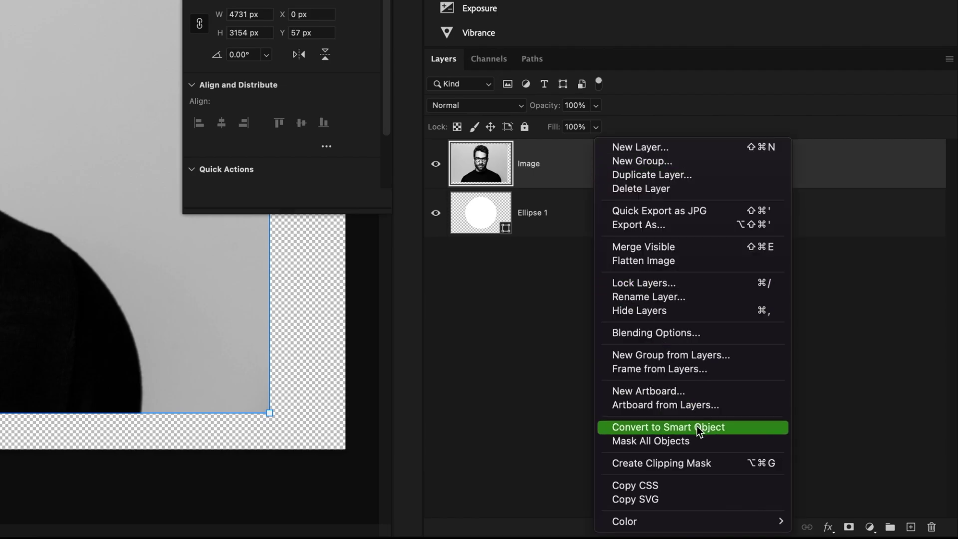
{"action": "left_click", "coordinate": [720, 460]}
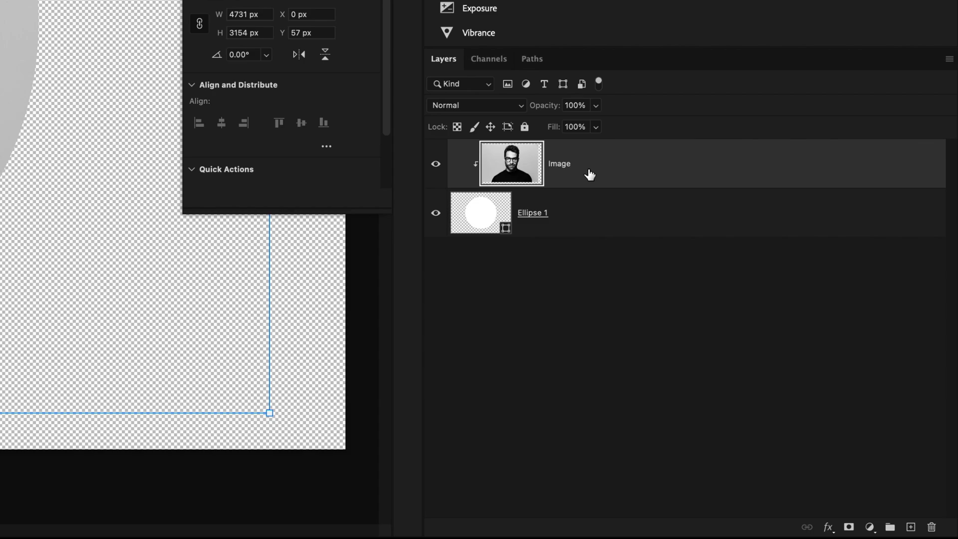
Duplicate the portrait as Image copy, Select Subject (Cloud) on the man, and mask it
{"action": "key", "text": "ctrl+j"}
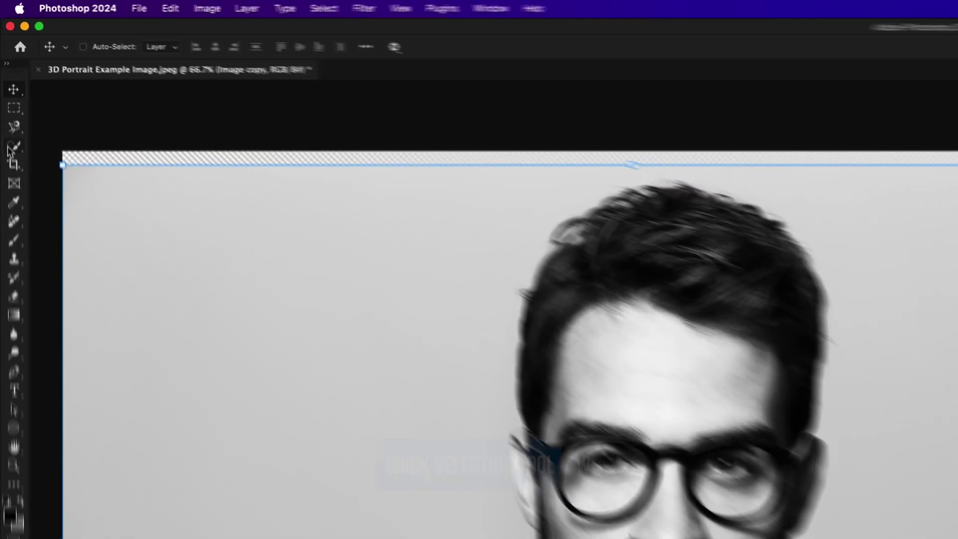
{"action": "left_click", "coordinate": [7, 75]}
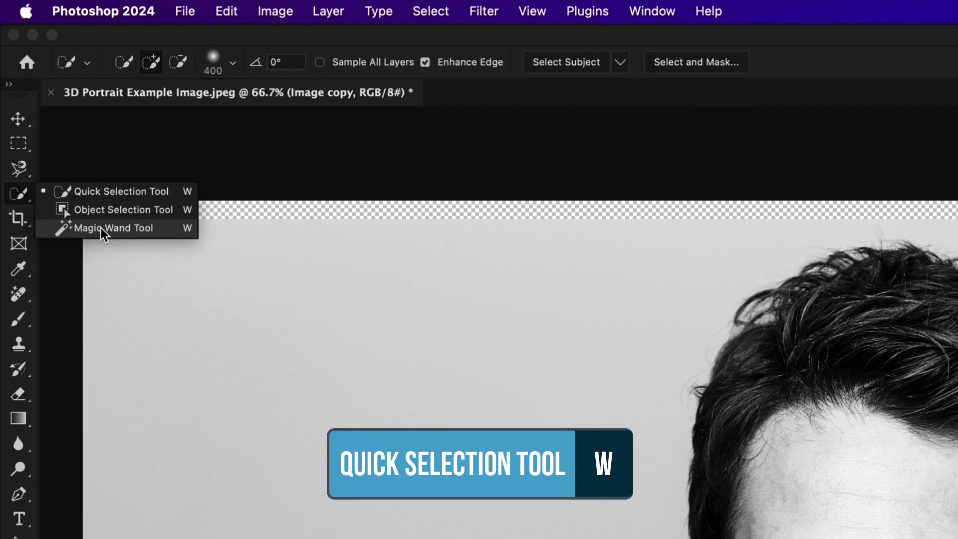
{"action": "left_click", "coordinate": [167, 193]}
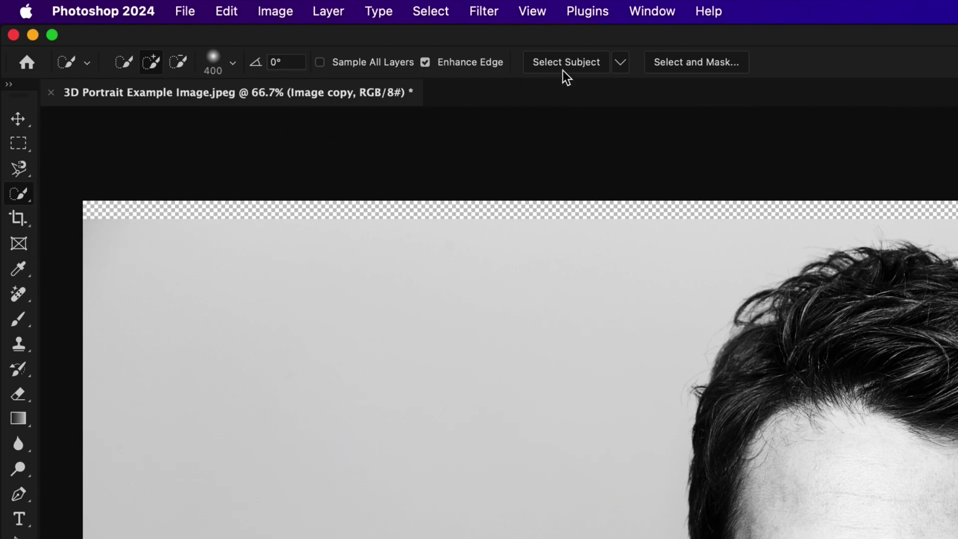
{"action": "left_click", "coordinate": [622, 65]}
{"action": "left_click", "coordinate": [663, 90]}
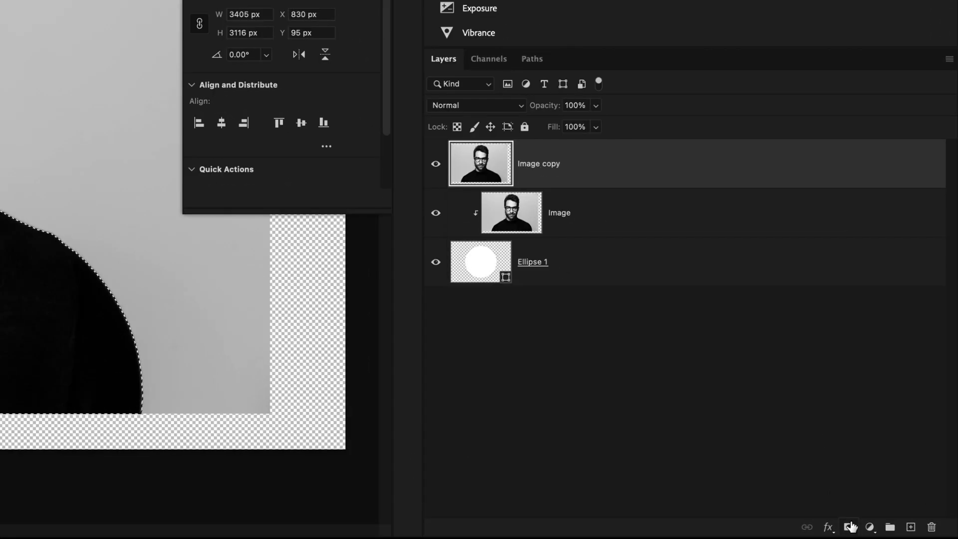
{"action": "left_click", "coordinate": [850, 527]}
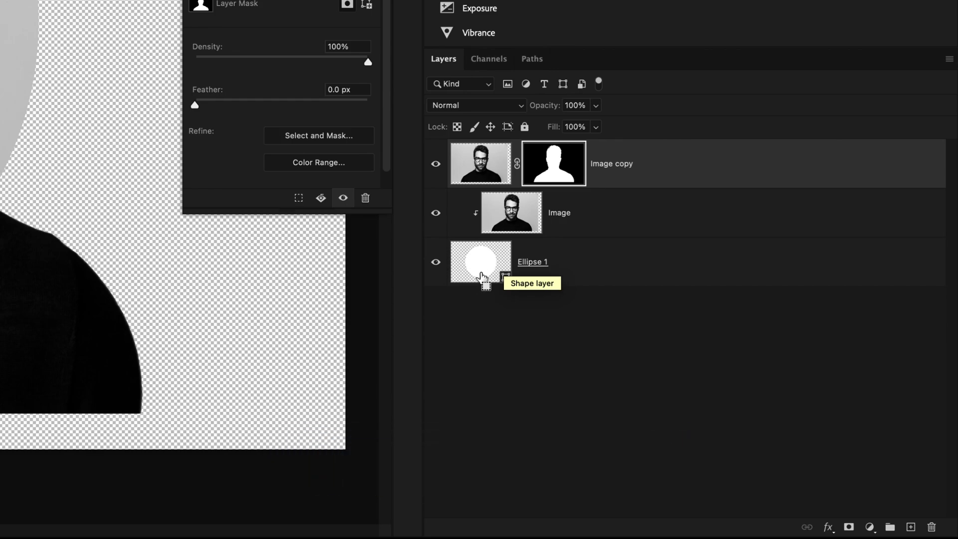
Load the Ellipse 1 outline as a selection and target the Image copy layer mask
{"action": "left_click", "coordinate": [482, 276], "text": "super"}
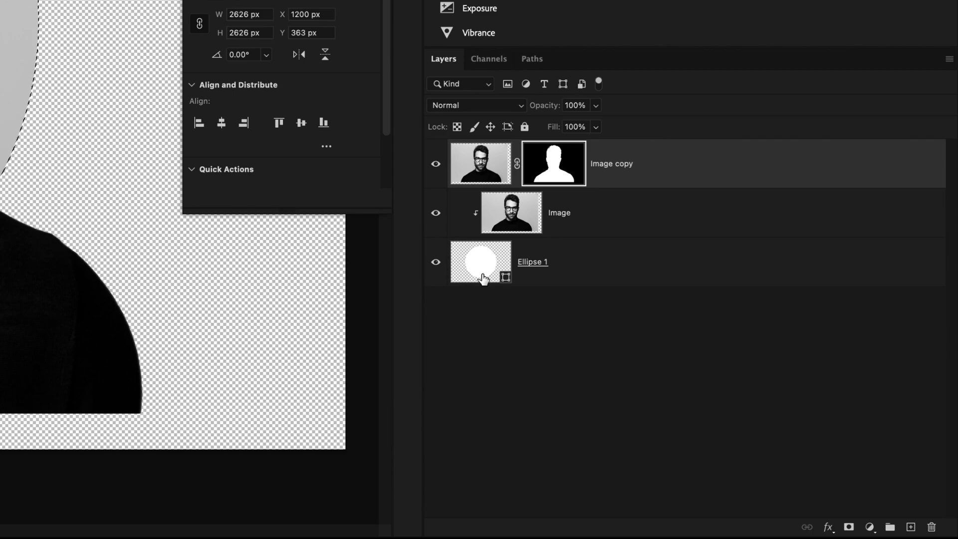
{"action": "left_click", "coordinate": [563, 167]}
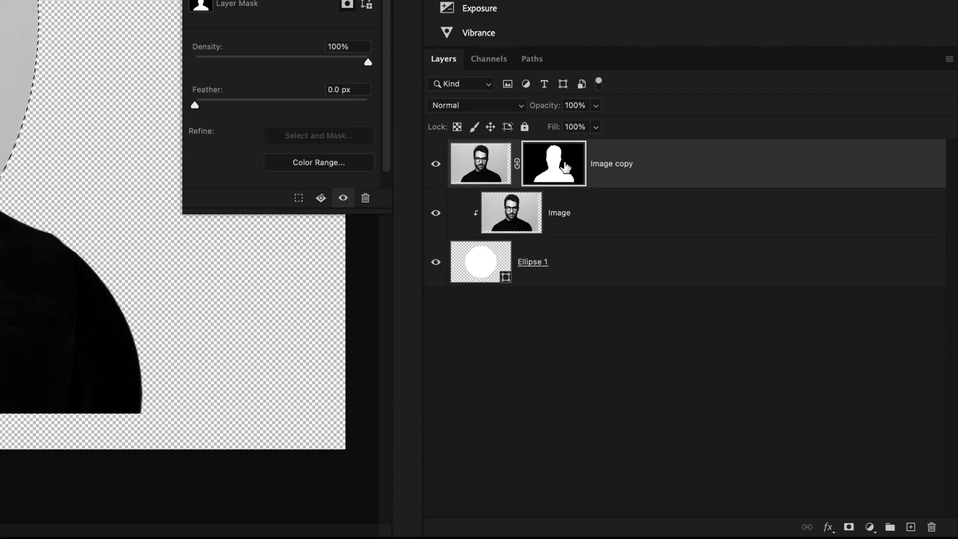
Paint black with a 300 px soft round brush on the mask to hide the shoulders, then deselect
{"action": "key", "text": "b"}
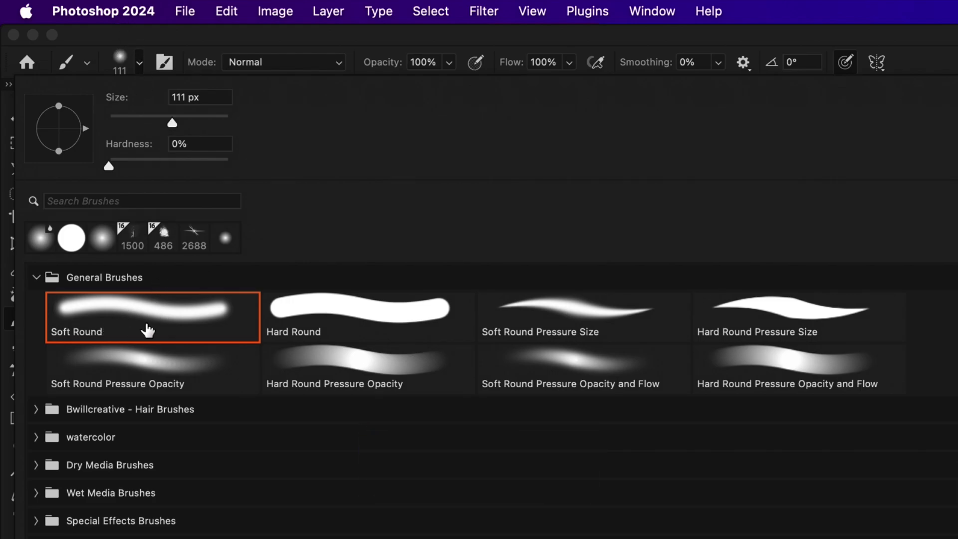
{"action": "left_click", "coordinate": [237, 50]}
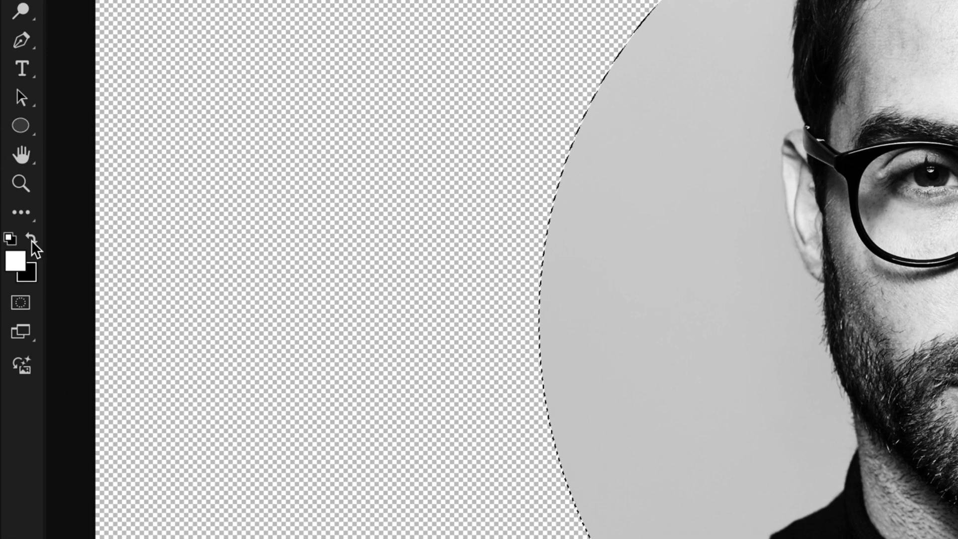
{"action": "left_click", "coordinate": [31, 240]}
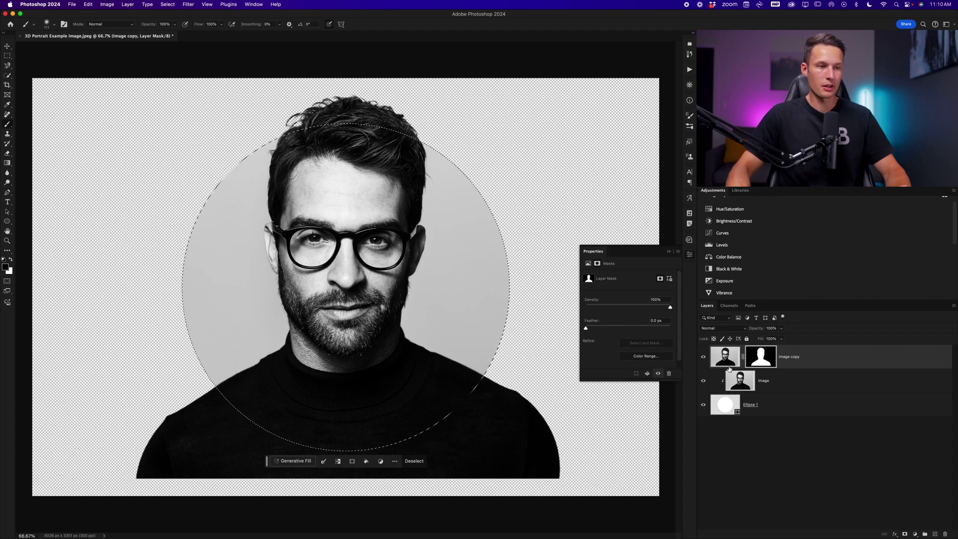
{"action": "key", "text": "bracketright"}
{"action": "key", "text": "bracketright"}
{"action": "key", "text": "bracketright"}
{"action": "key", "text": "bracketright"}
{"action": "key", "text": "bracketright"}
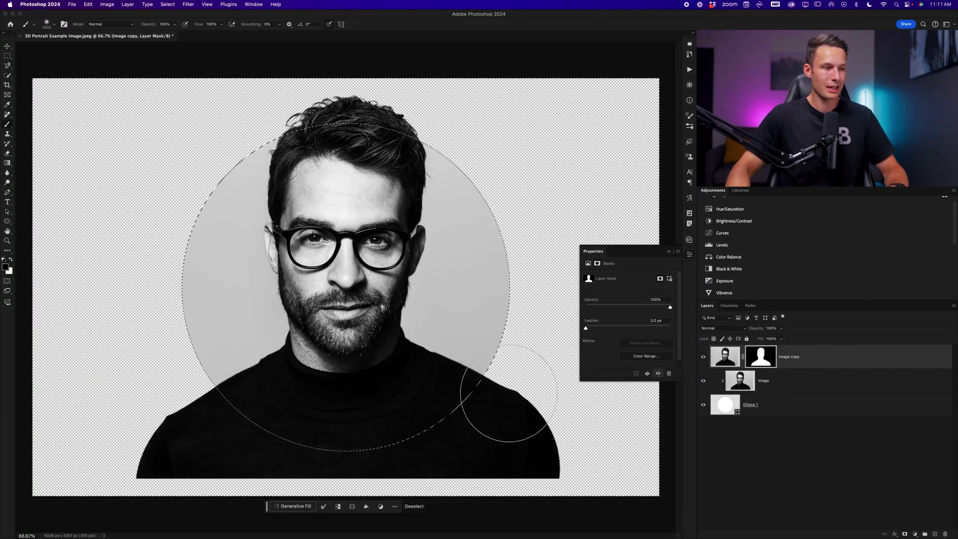
{"action": "mouse_move", "coordinate": [508, 393]}
{"action": "left_mouse_down"}
{"action": "mouse_move", "coordinate": [481, 428]}
{"action": "mouse_move", "coordinate": [510, 455]}
{"action": "mouse_move", "coordinate": [455, 462]}
{"action": "mouse_move", "coordinate": [299, 440]}
{"action": "mouse_move", "coordinate": [225, 479]}
{"action": "mouse_move", "coordinate": [214, 416]}
{"action": "mouse_move", "coordinate": [202, 422]}
{"action": "left_mouse_up"}
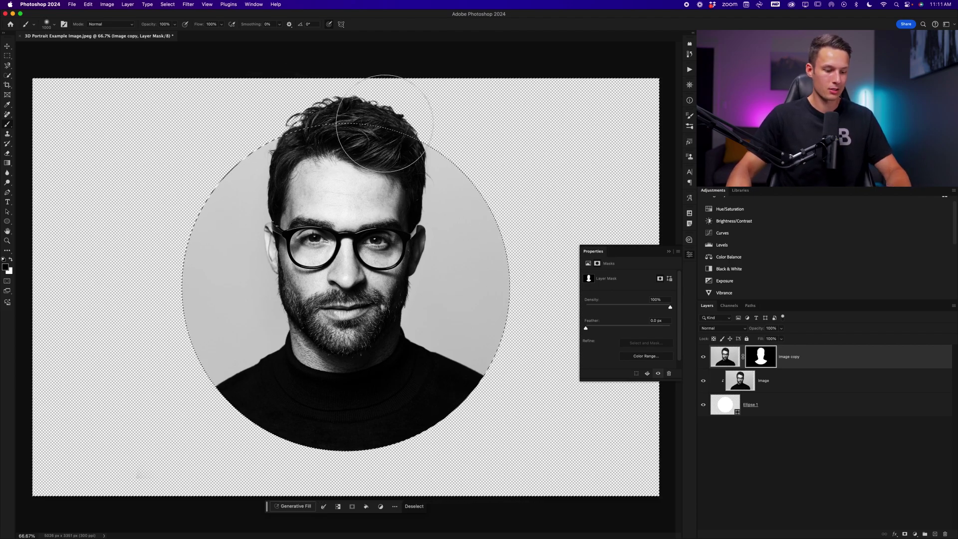
{"action": "key", "text": "super+d"}
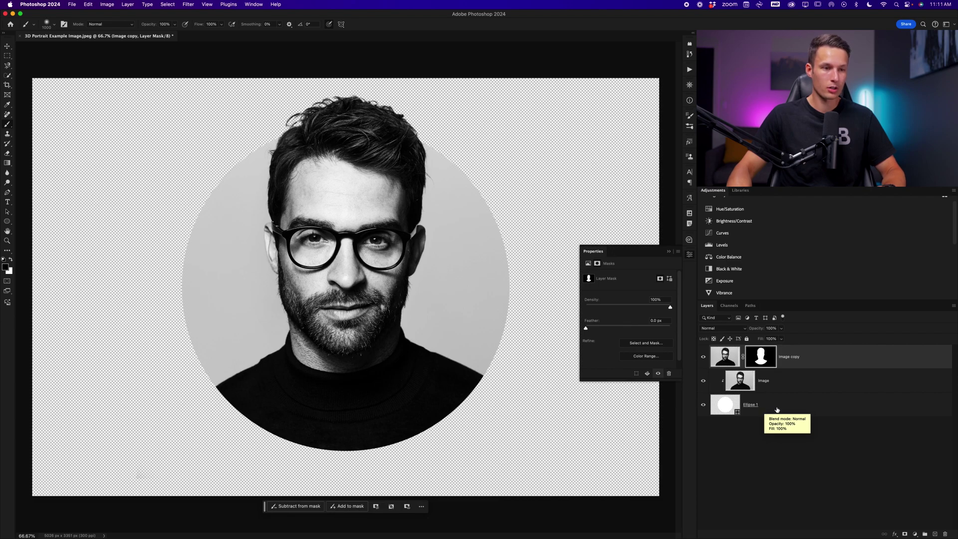
{"action": "left_click", "coordinate": [777, 410]}
Give the Ellipse 1 circle a white 10.14 px stroke
{"action": "key", "text": "u"}
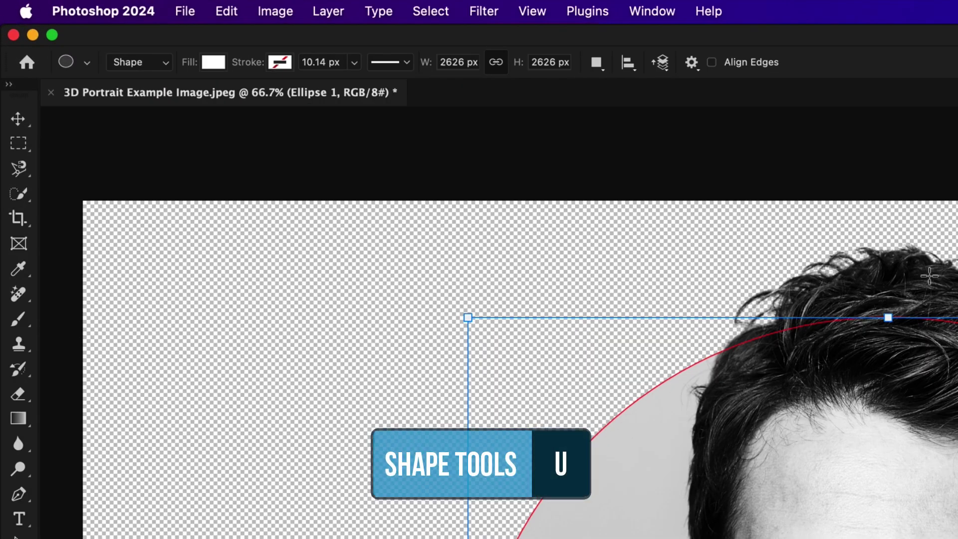
{"action": "left_click", "coordinate": [275, 64]}
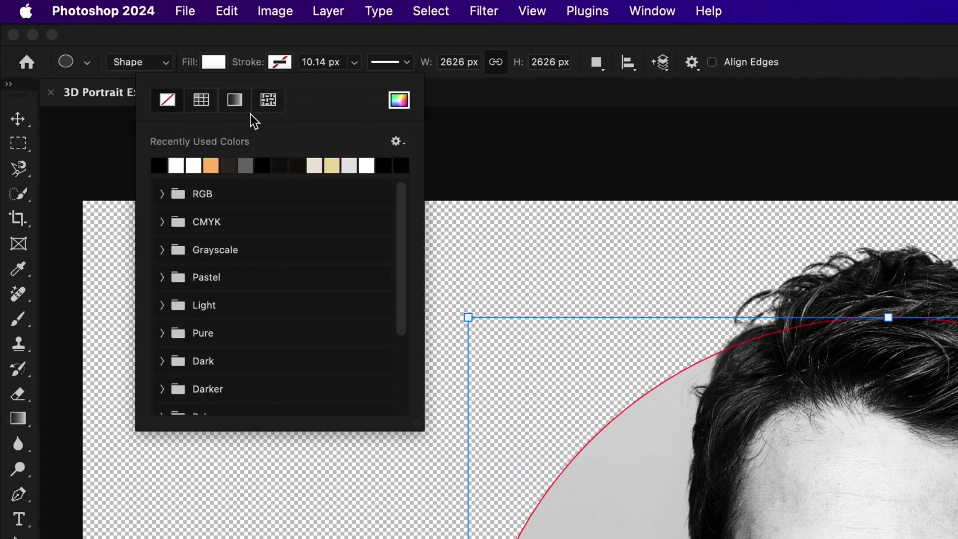
{"action": "left_click", "coordinate": [195, 163]}
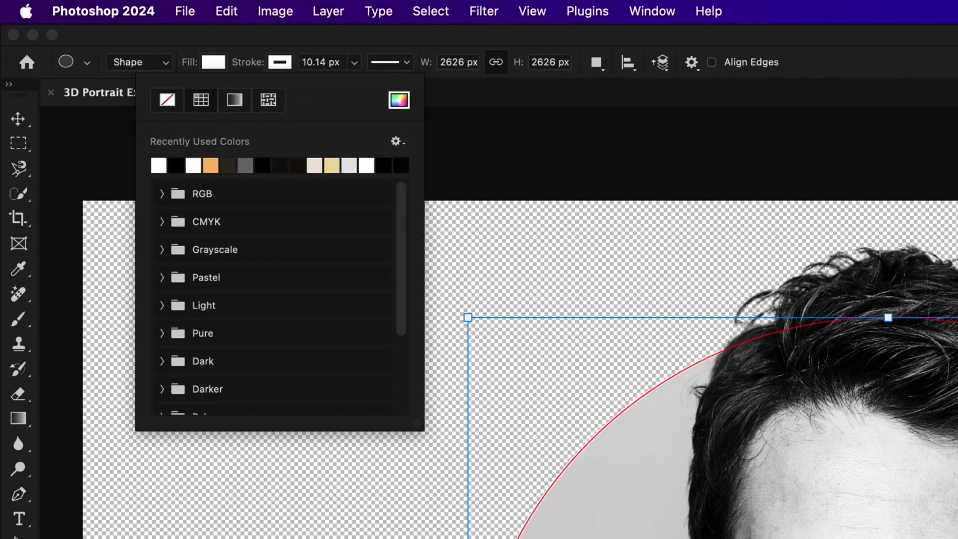
{"action": "left_click", "coordinate": [786, 448]}
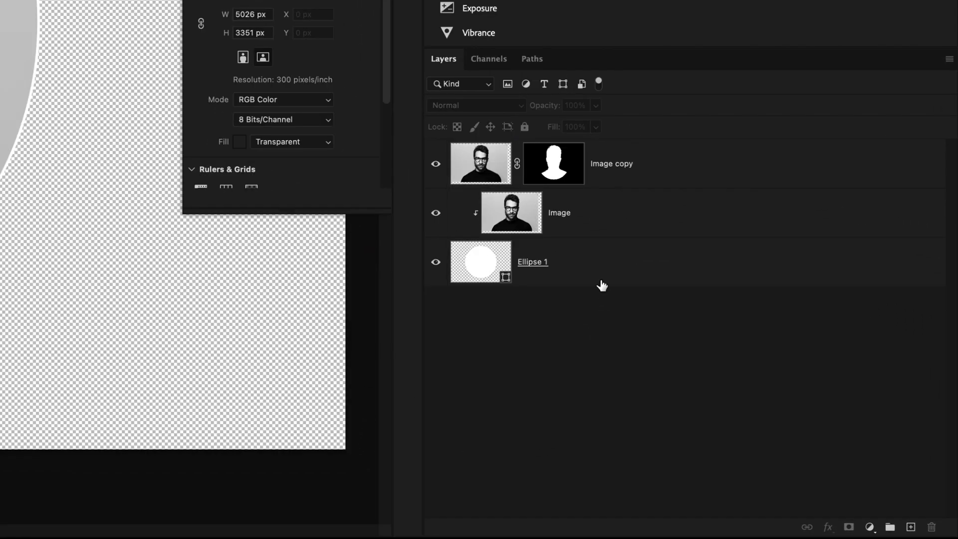
Add a drop shadow to Ellipse 1 at 50% opacity, 91° angle and 18 px distance
{"action": "double_click", "coordinate": [599, 276]}
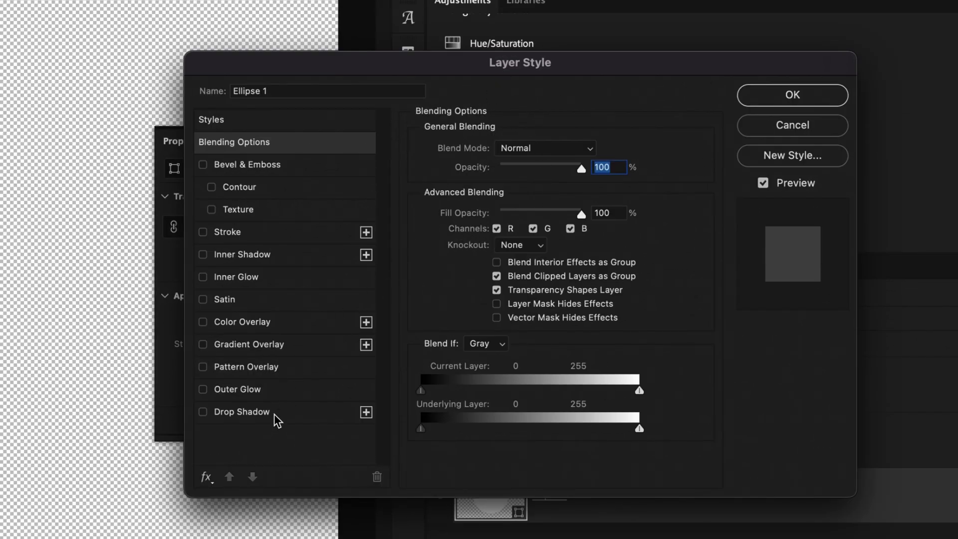
{"action": "left_click", "coordinate": [250, 411]}
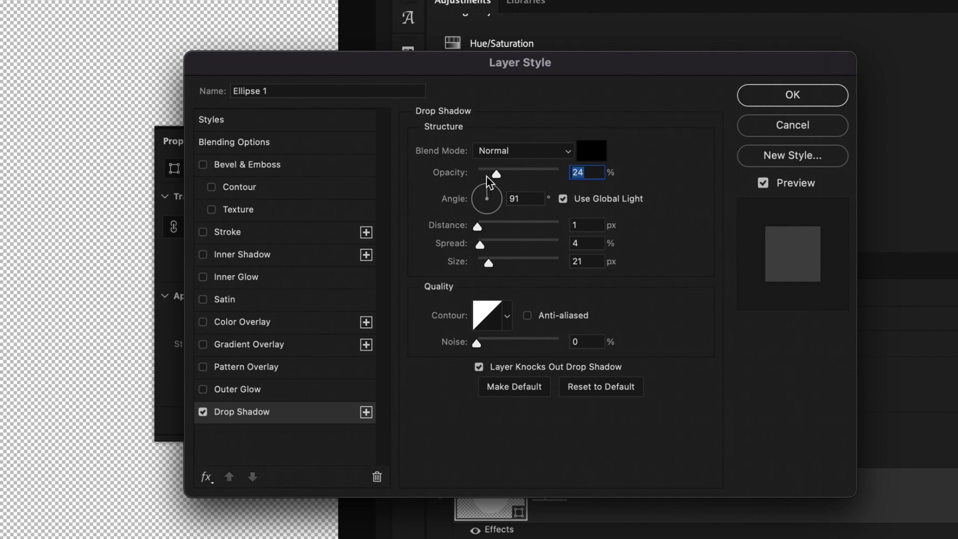
{"action": "key", "text": "Tab"}
{"action": "left_click_drag", "start_coordinate": [478, 227], "coordinate": [493, 227]}
{"action": "left_click", "coordinate": [802, 98]}
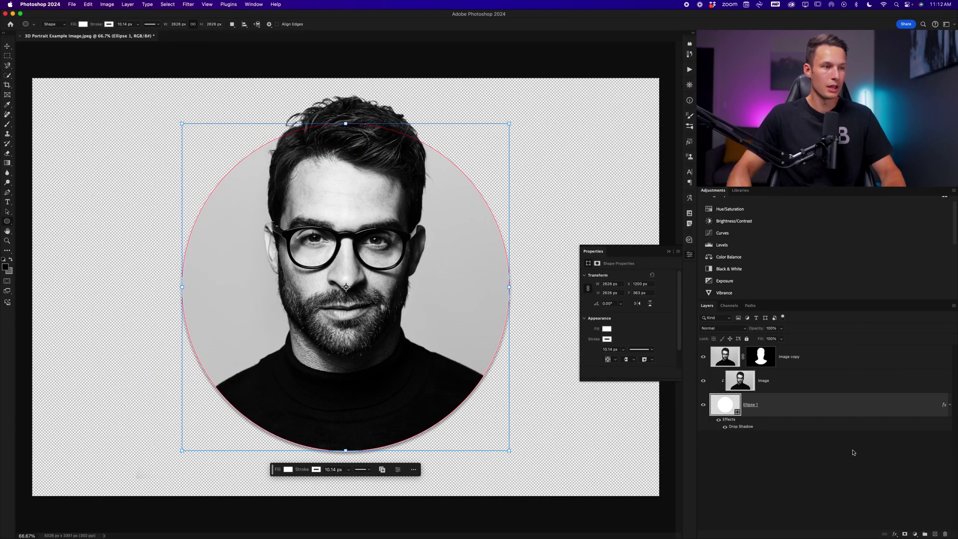
Close the Properties panel and trim transparent pixels from all four sides with Image > Trim
{"action": "left_click", "coordinate": [669, 253]}
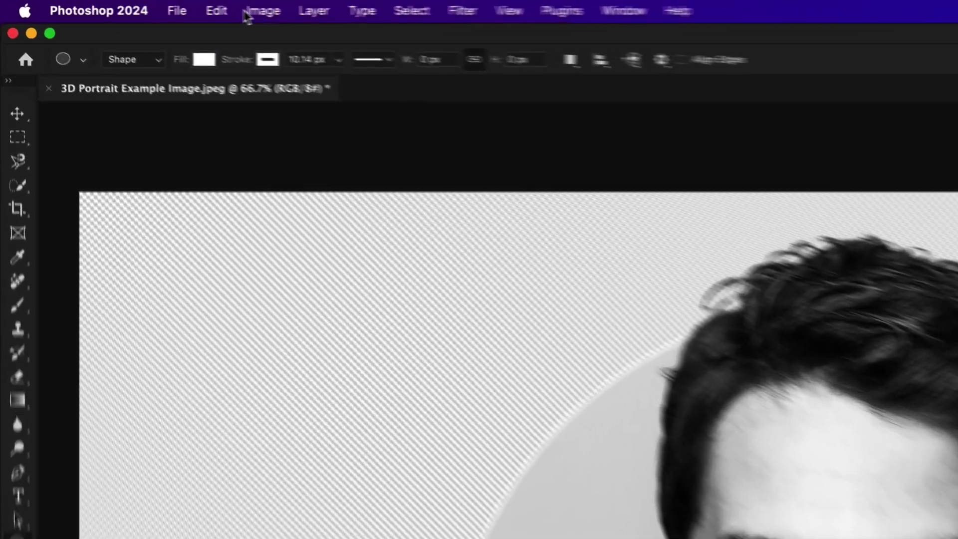
{"action": "left_click", "coordinate": [107, 4]}
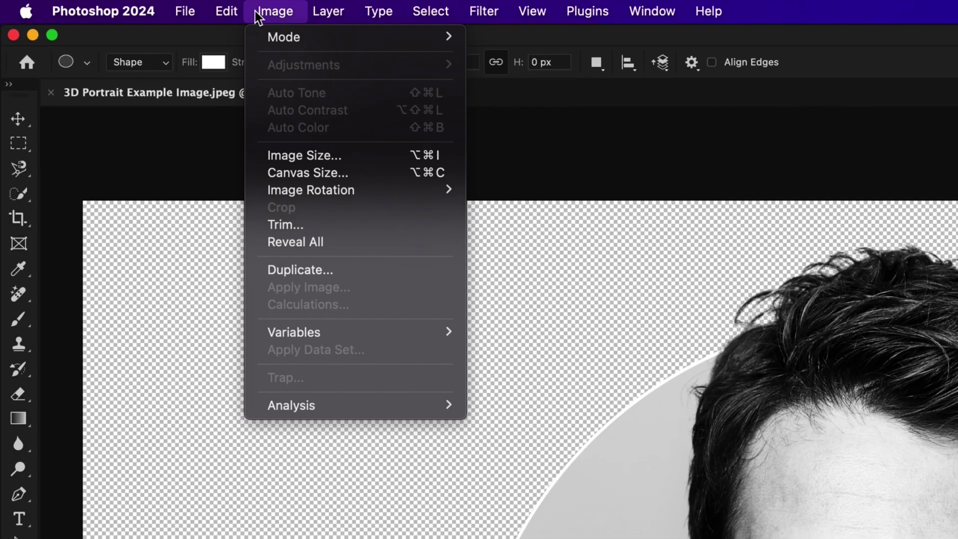
{"action": "left_click", "coordinate": [351, 231]}
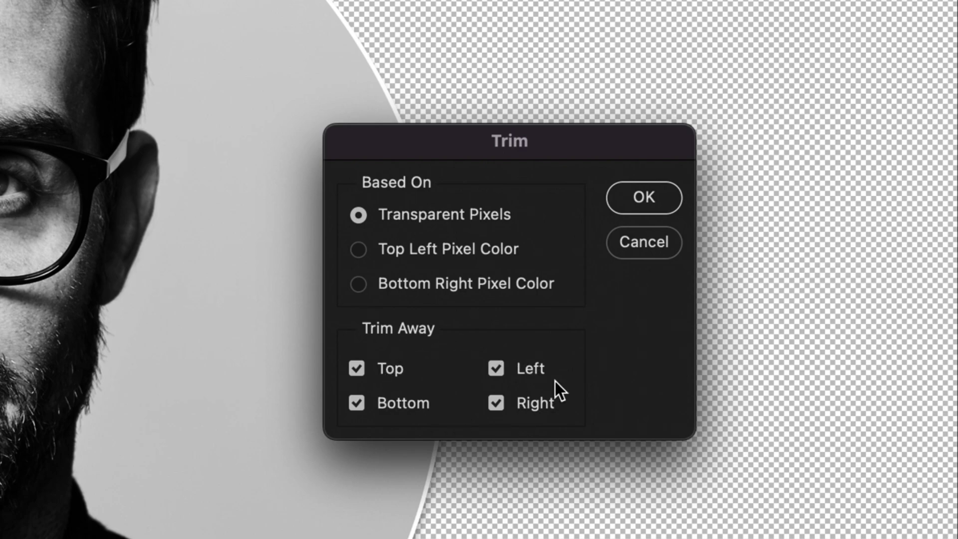
{"action": "left_click", "coordinate": [656, 200]}
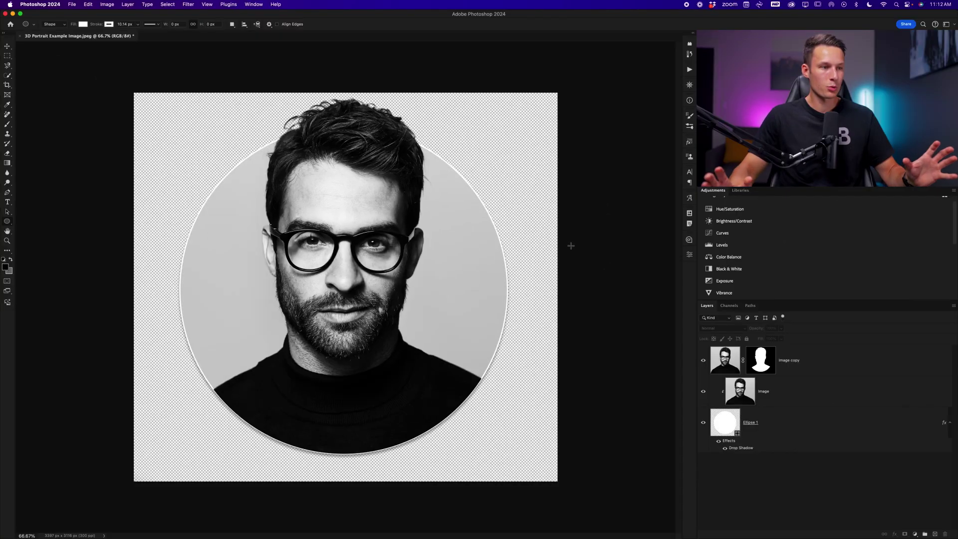